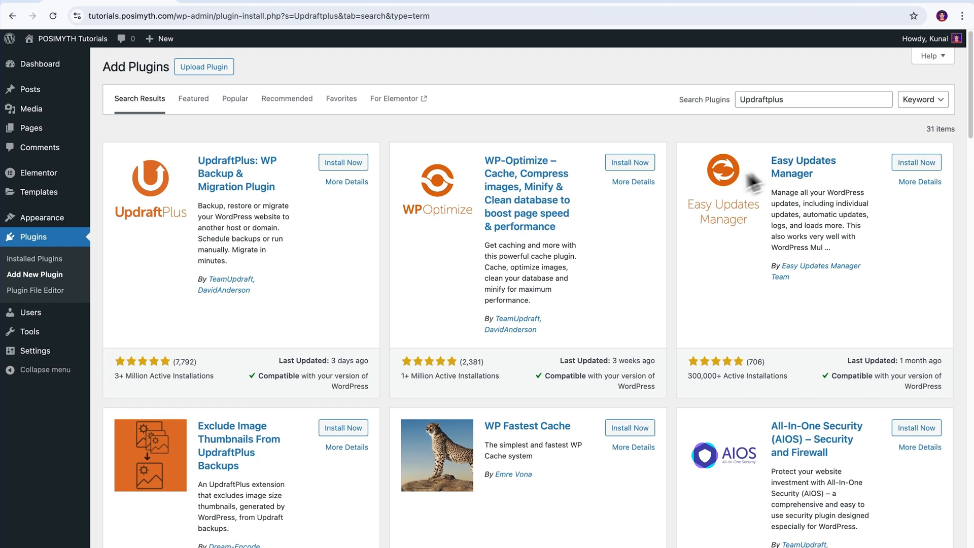
# Install and activate the UpdraftPlus: WP Backup & Migration Plugin.
pyautogui.click(461, 174)
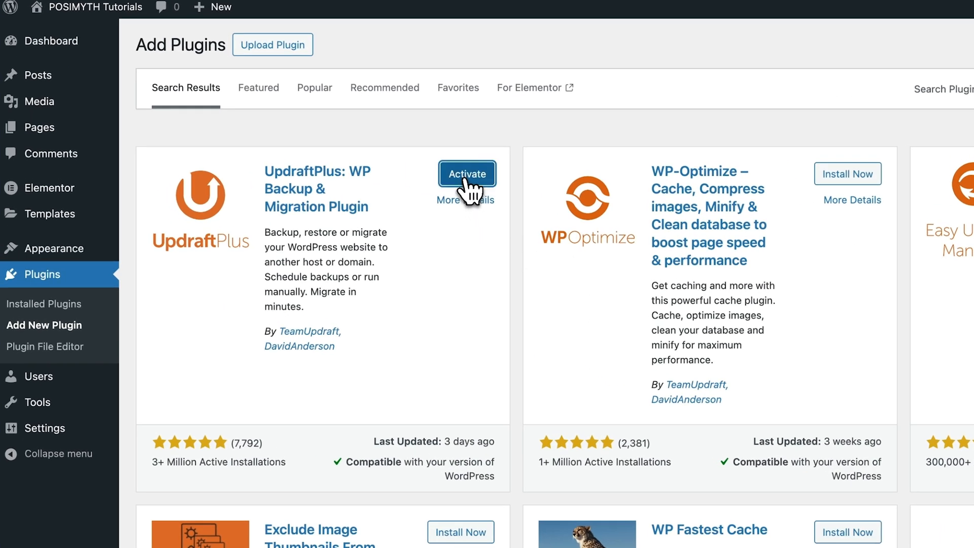
pyautogui.click(465, 177)
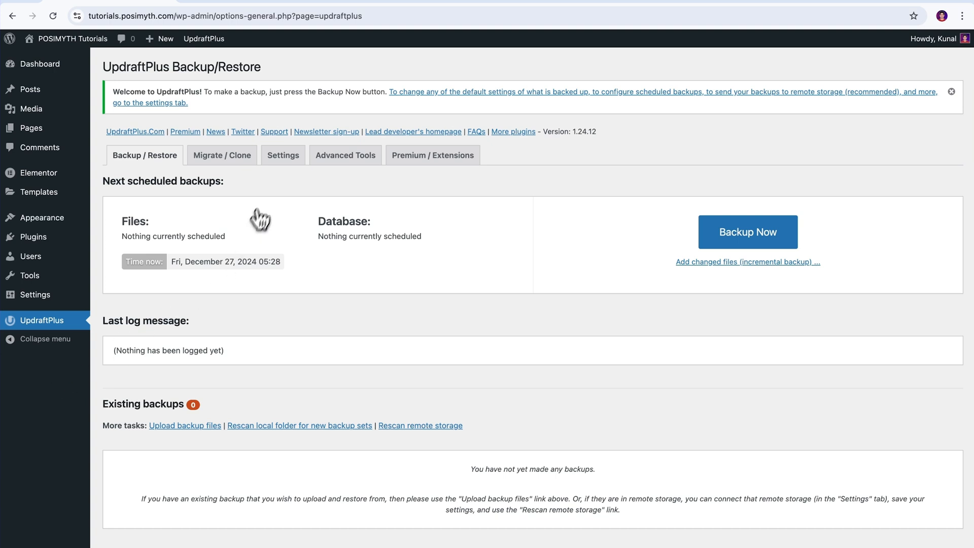
# In the UpdraftPlus settings, set the files and database backup schedules to Weekly.
pyautogui.click(283, 161)
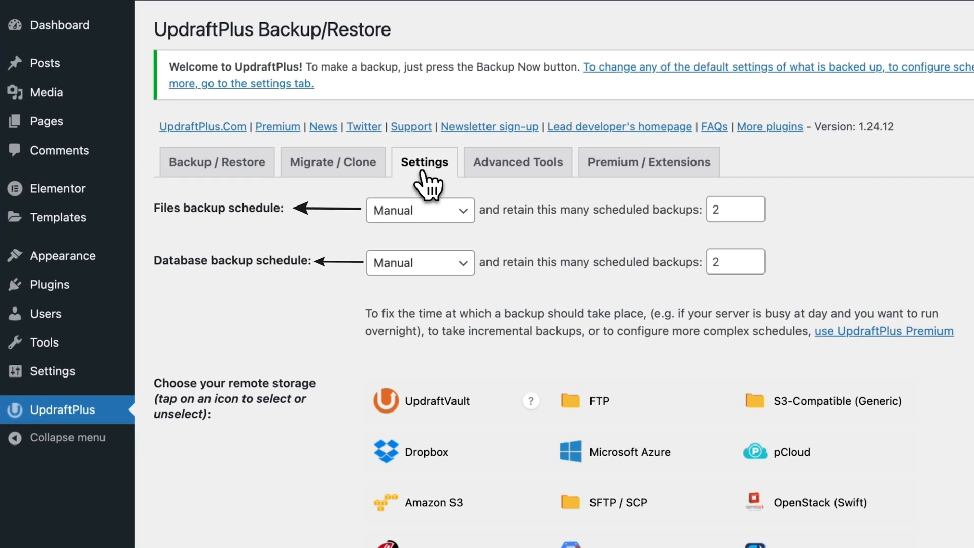
pyautogui.moveTo(147, 209); pyautogui.dragTo(272, 211)
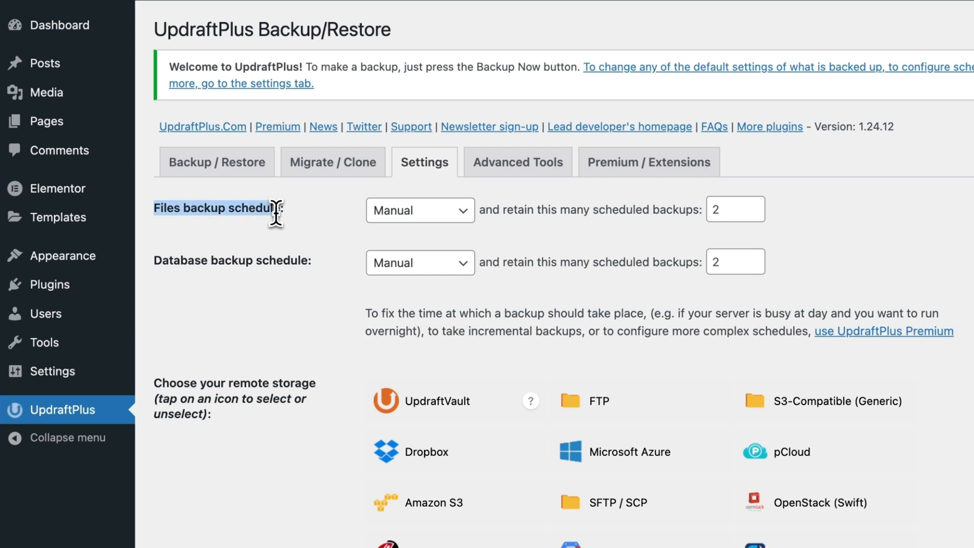
pyautogui.click(297, 233)
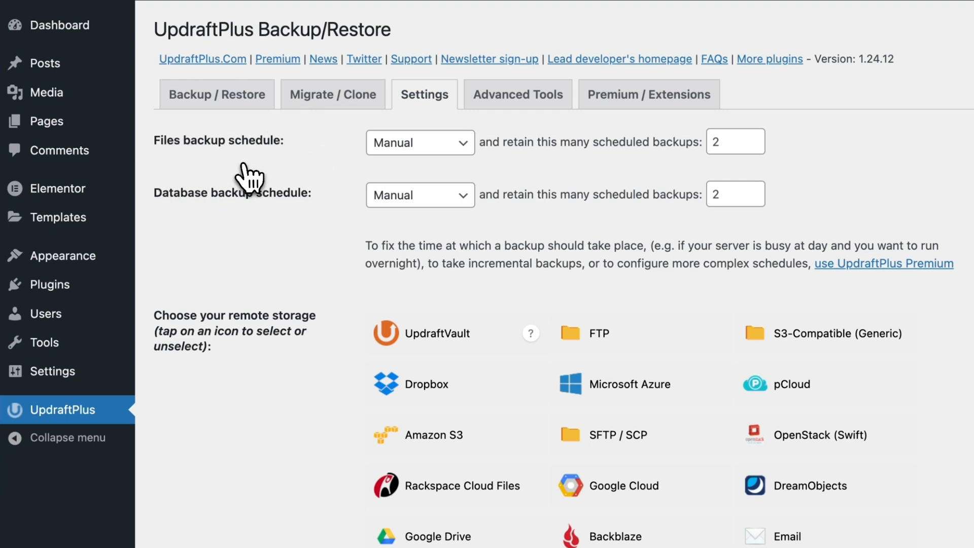
pyautogui.moveTo(147, 193); pyautogui.dragTo(285, 205)
pyautogui.click(285, 206)
pyautogui.click(462, 147)
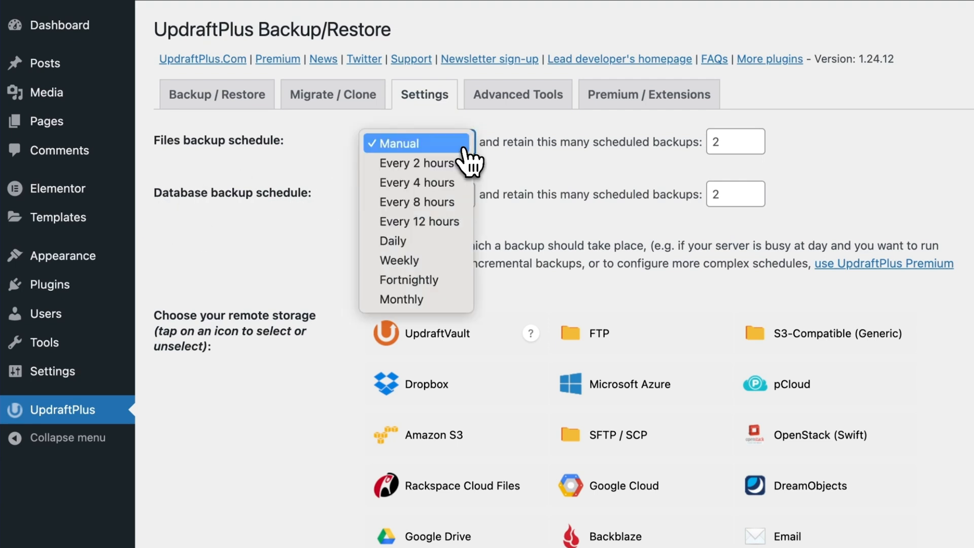
pyautogui.click(446, 261)
pyautogui.click(459, 199)
pyautogui.click(446, 333)
# Set the number of retained scheduled backups to 4 for both files and database.
pyautogui.moveTo(504, 145); pyautogui.dragTo(702, 152)
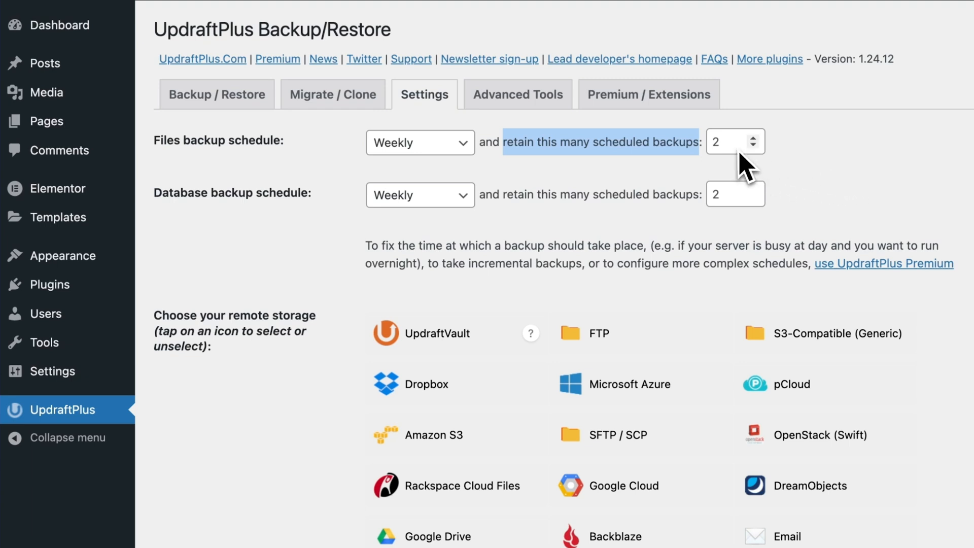
pyautogui.click(754, 140)
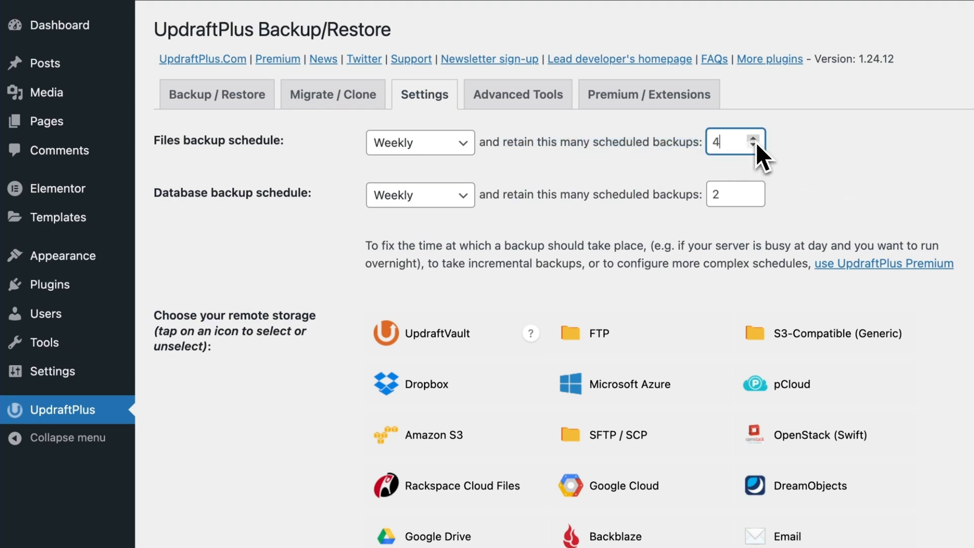
pyautogui.click(756, 192)
pyautogui.click(756, 192)
pyautogui.click(812, 194)
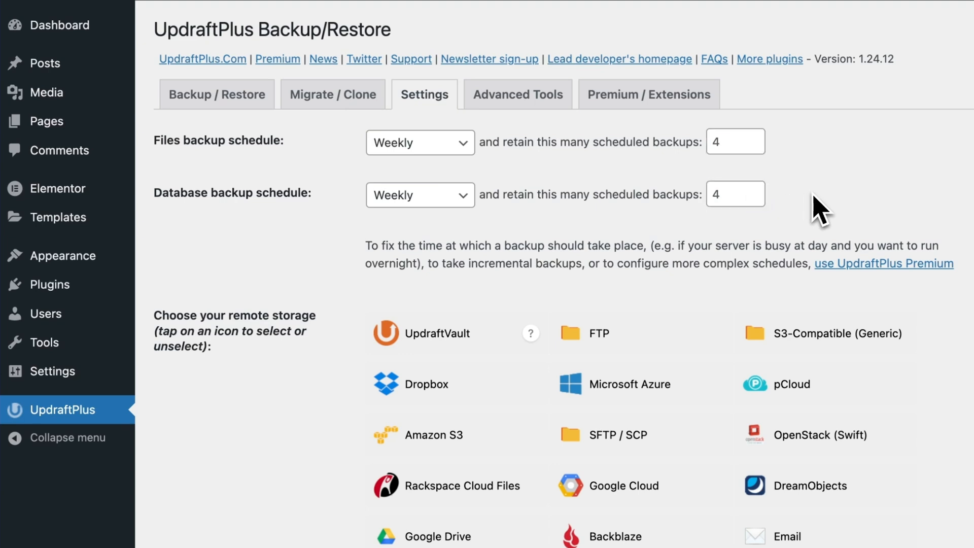
# Choose Google Drive as the remote storage for backups and save the settings.
pyautogui.scroll(-3, 862, 198)
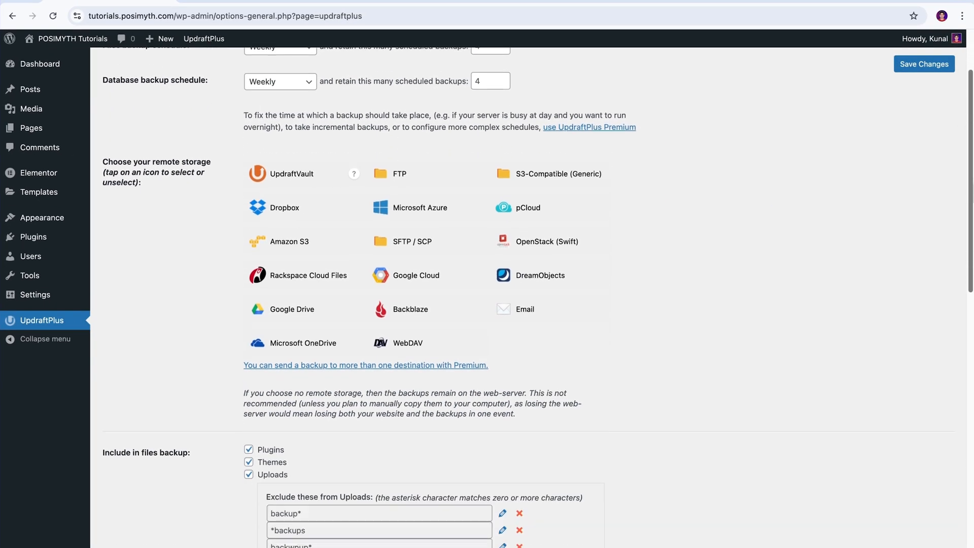
pyautogui.scroll(-2, 592, 246)
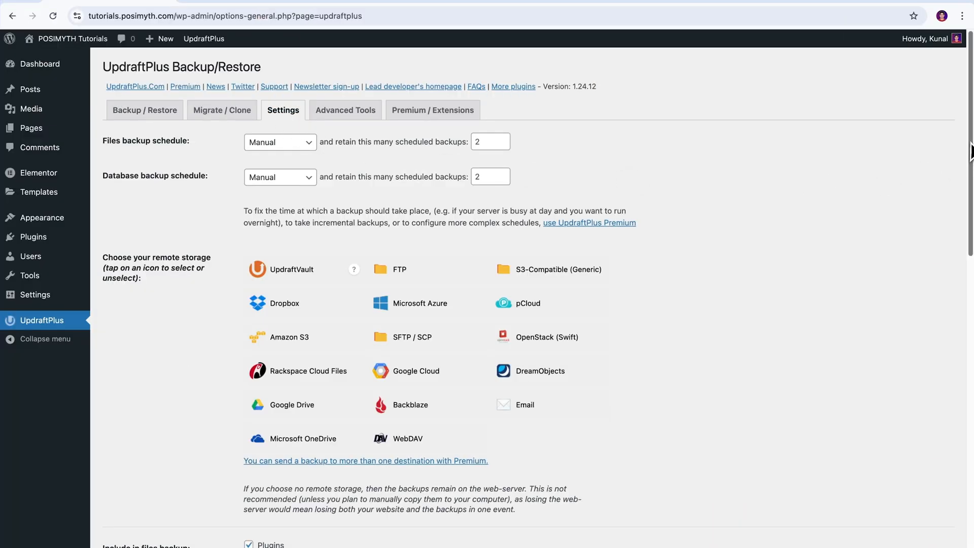
pyautogui.moveTo(970, 143); pyautogui.dragTo(968, 223)
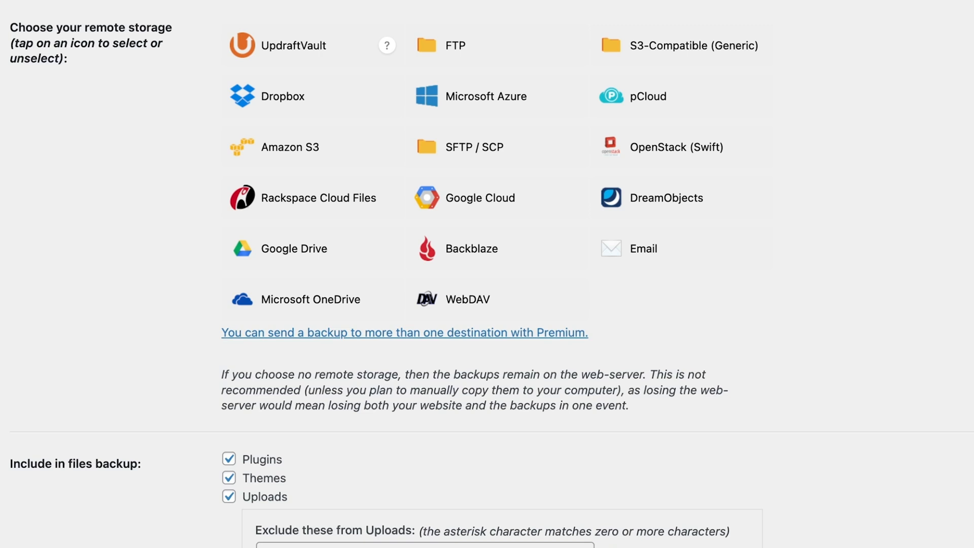
pyautogui.click(301, 269)
pyautogui.scroll(-5, 785, 324)
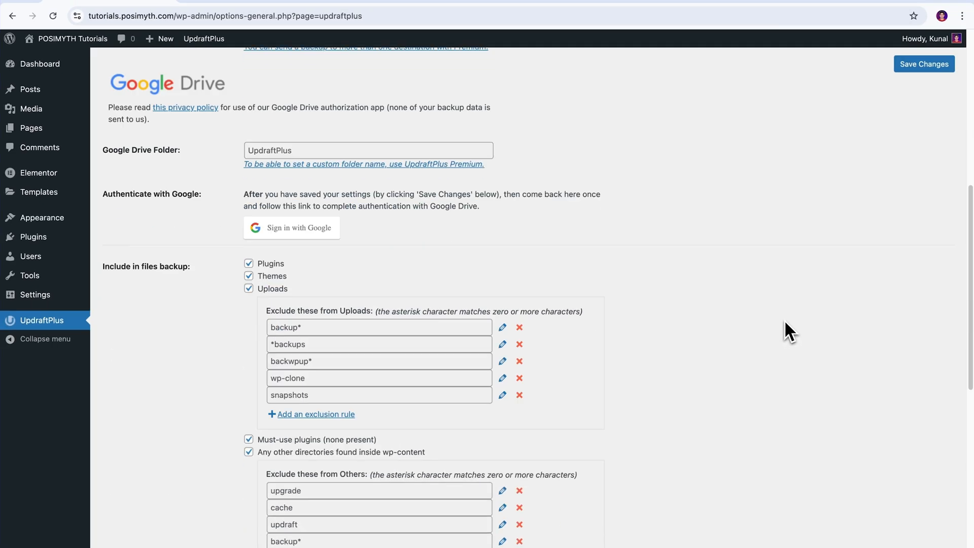
pyautogui.scroll(-10, 784, 320)
pyautogui.click(274, 415)
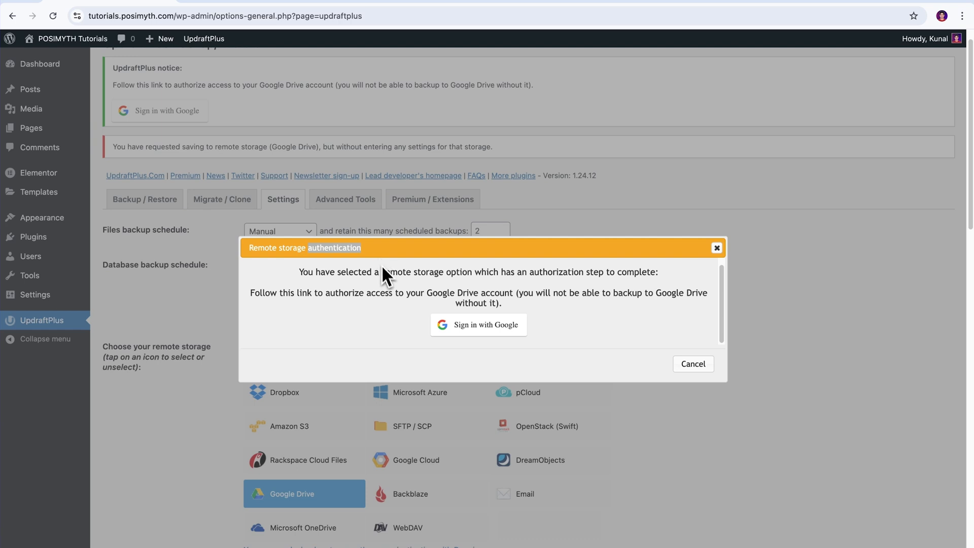
# Sign in with the Google account and authorize UpdraftPlus to access the specific Google Drive files it uses.
pyautogui.click(477, 333)
pyautogui.click(610, 279)
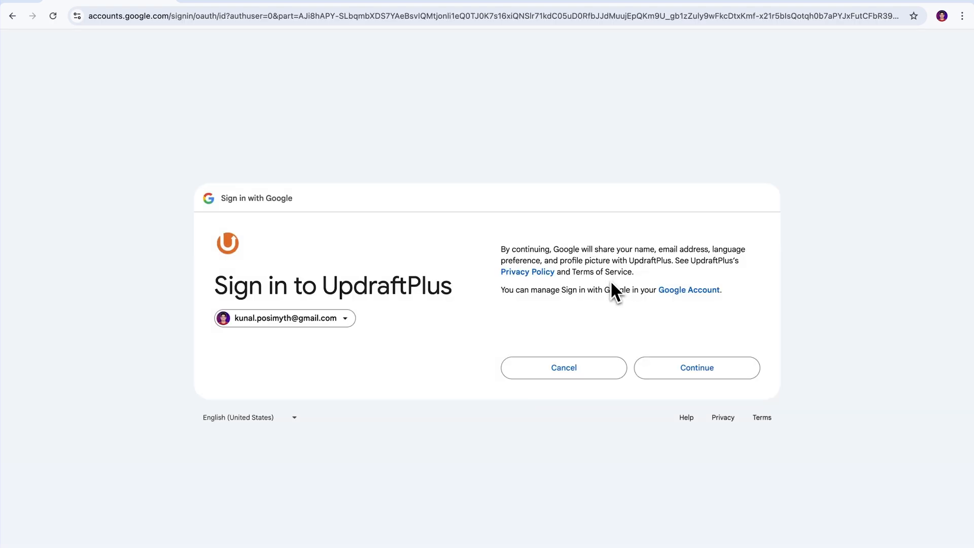
pyautogui.click(699, 380)
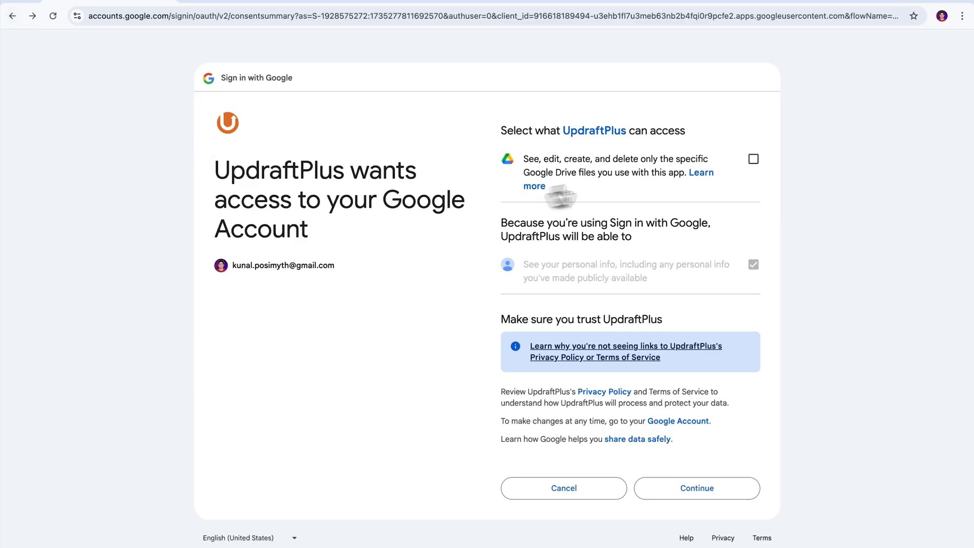
pyautogui.click(754, 162)
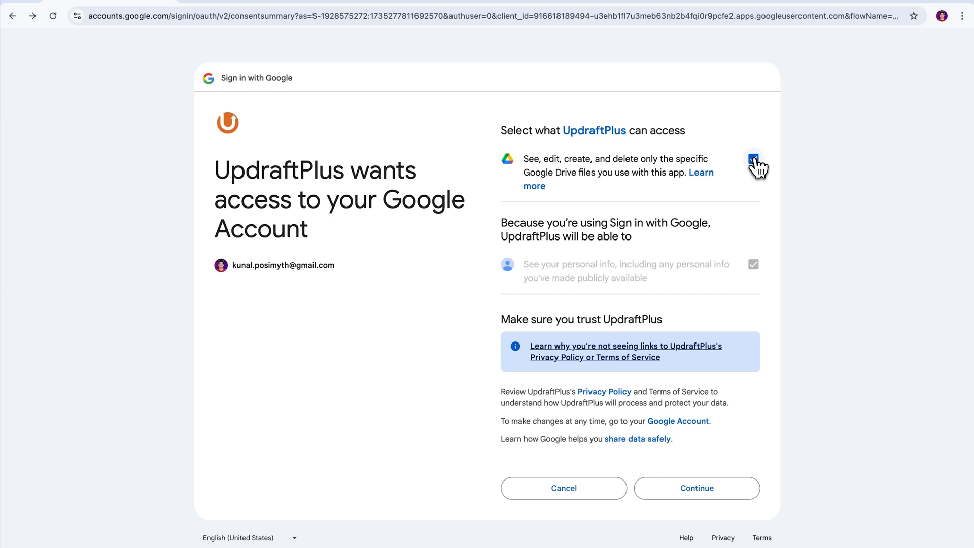
pyautogui.click(705, 500)
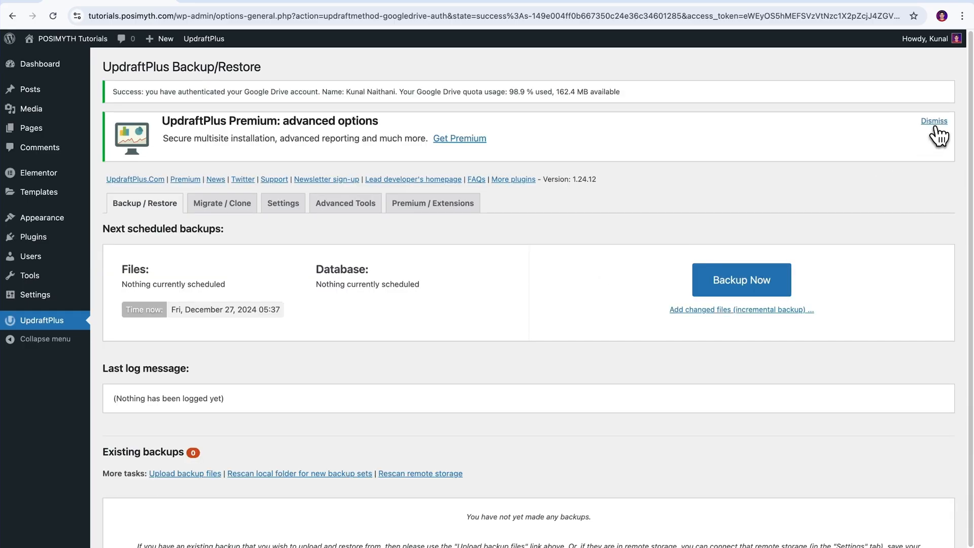
# Dismiss the UpdraftPlus Premium notice and review the Google Drive authentication message.
pyautogui.click(939, 133)
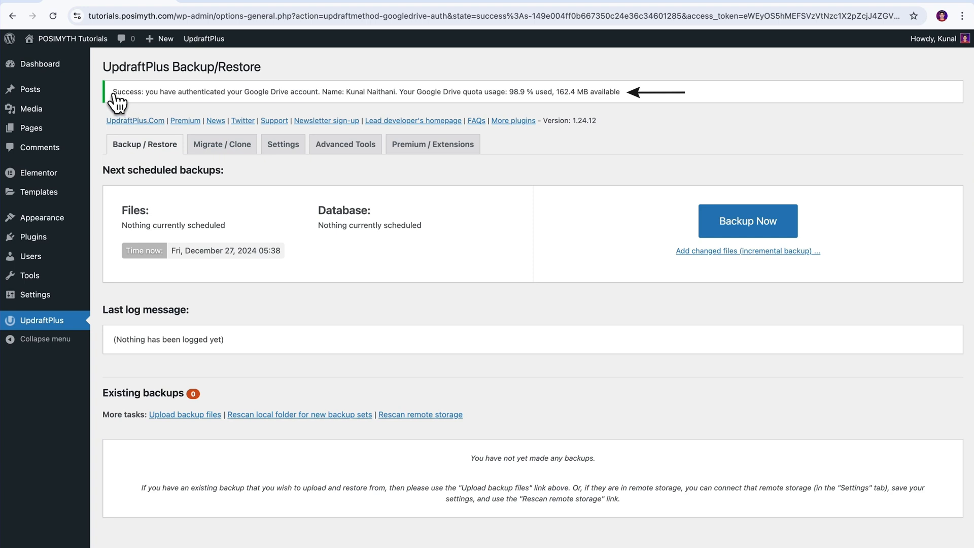
pyautogui.tripleClick(594, 88)
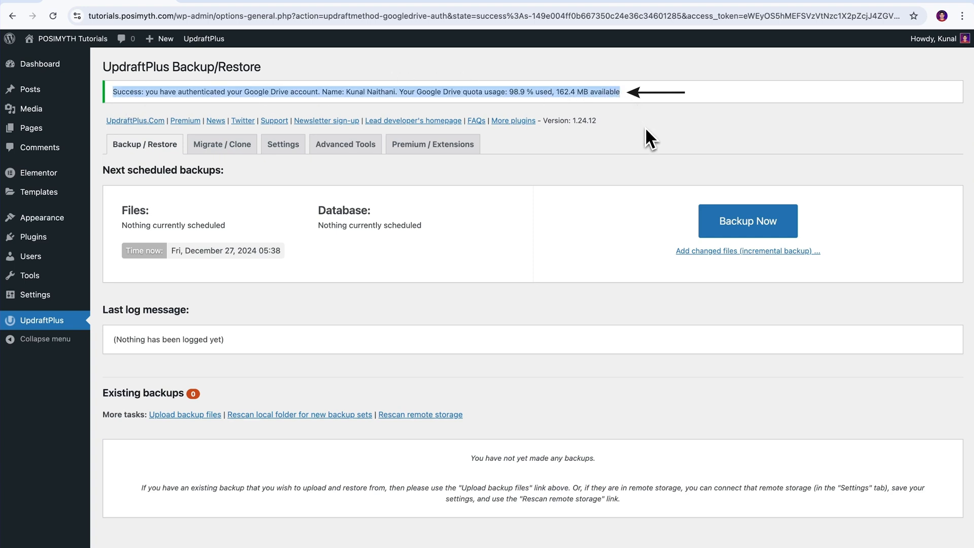
pyautogui.click(646, 130)
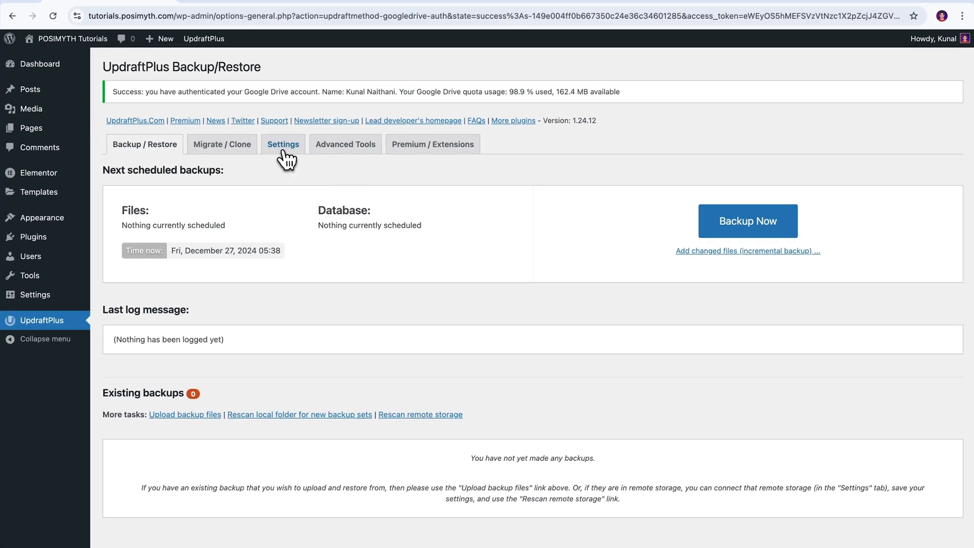
# Set the files and database backup schedules to Weekly with 4 retained backups each, and save the settings.
pyautogui.click(284, 148)
pyautogui.moveTo(970, 155)
pyautogui.mouseDown()
pyautogui.moveTo(969, 518)
pyautogui.moveTo(971, 154)
pyautogui.mouseUp()
pyautogui.scroll(1, 528, 297)
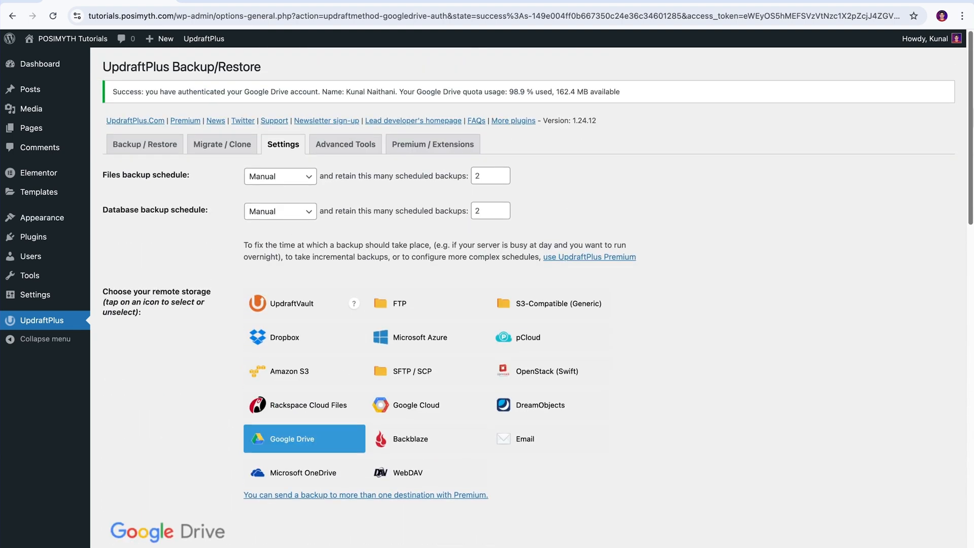
pyautogui.click(280, 176)
pyautogui.click(305, 255)
pyautogui.click(284, 211)
pyautogui.click(284, 307)
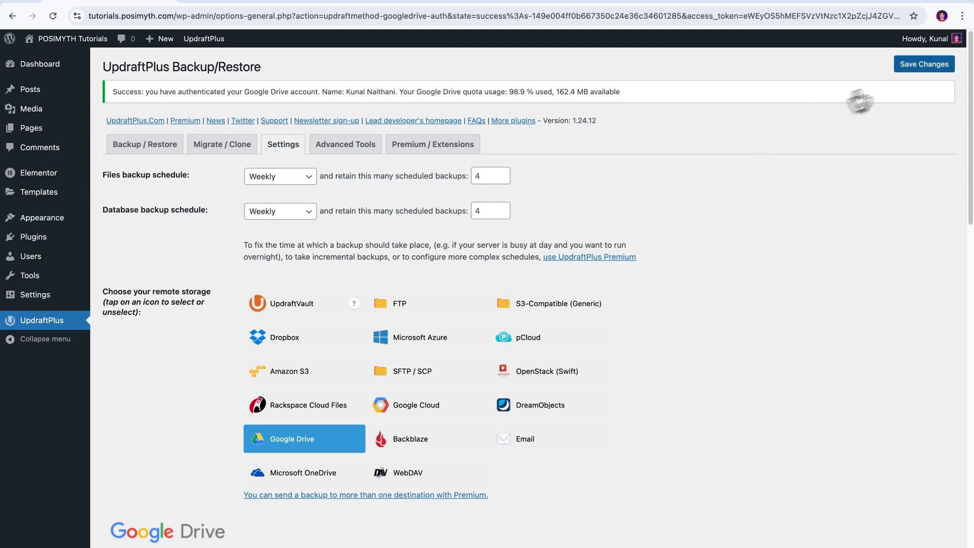
pyautogui.click(926, 65)
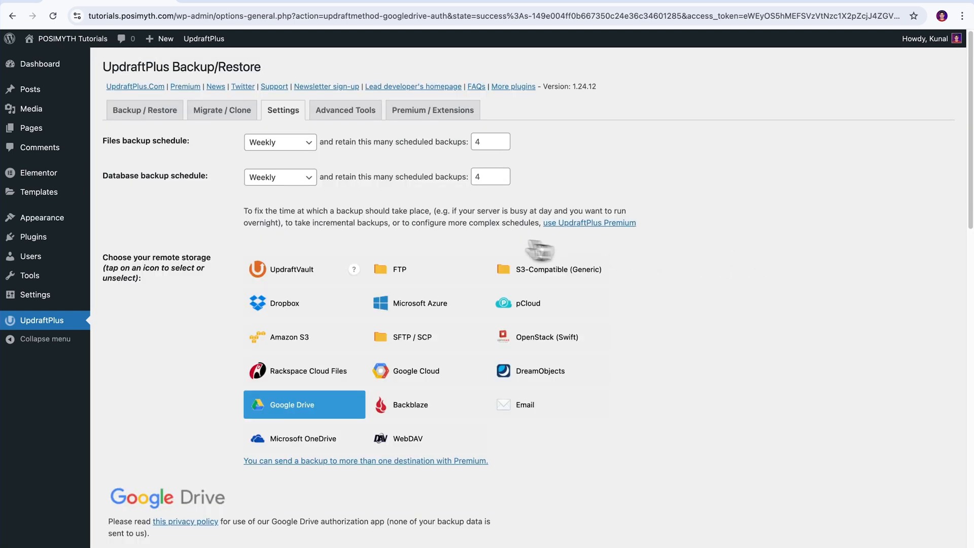
# Review the existing backups list and the saved backup schedule settings.
pyautogui.click(155, 120)
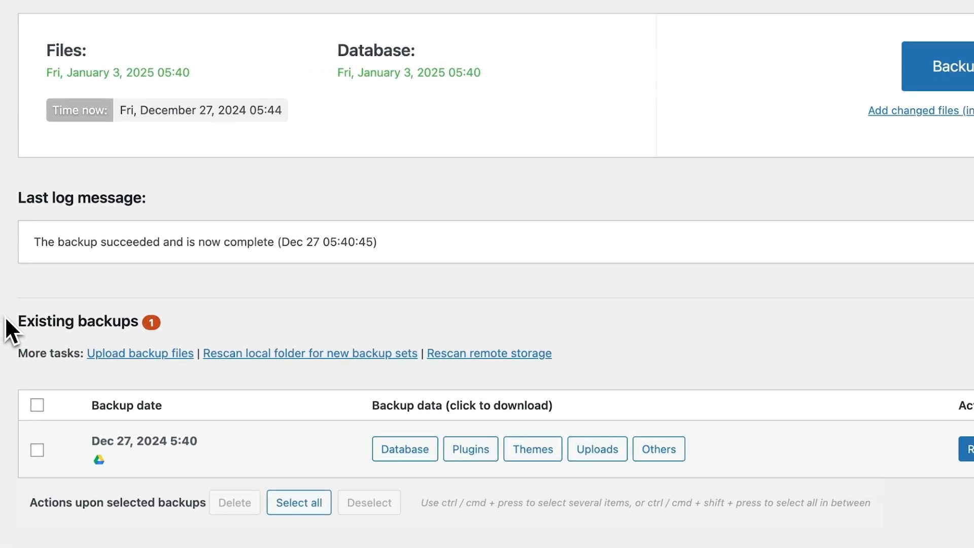
pyautogui.moveTo(96, 356); pyautogui.dragTo(202, 369)
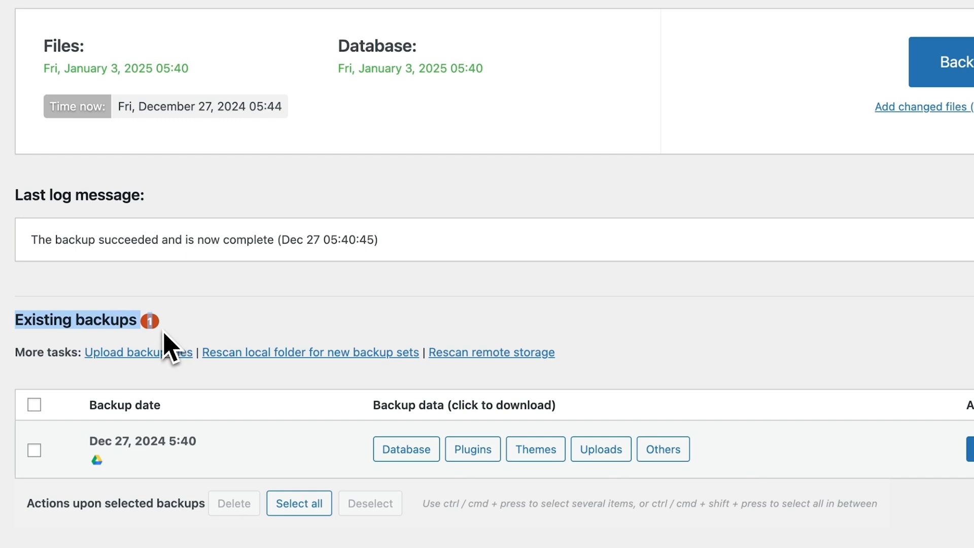
pyautogui.click(34, 405)
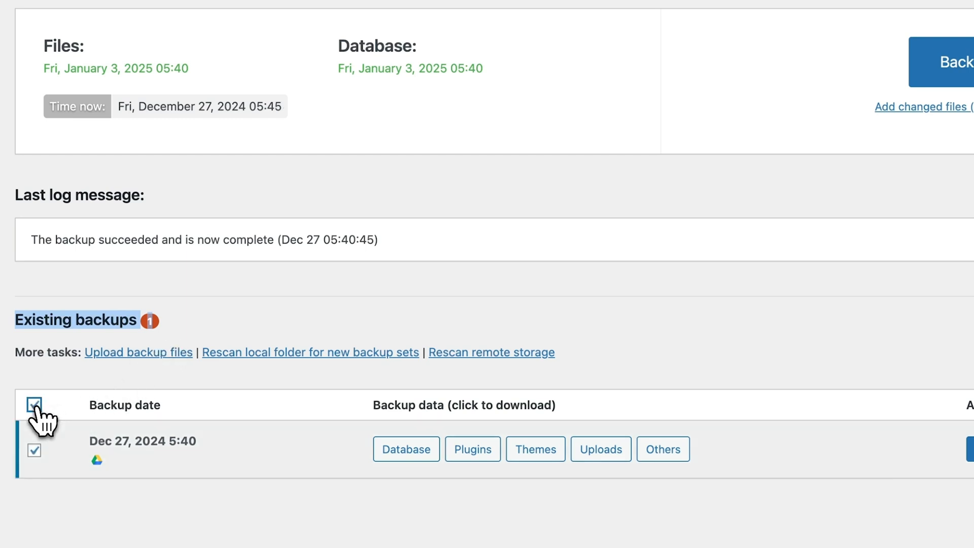
pyautogui.click(34, 404)
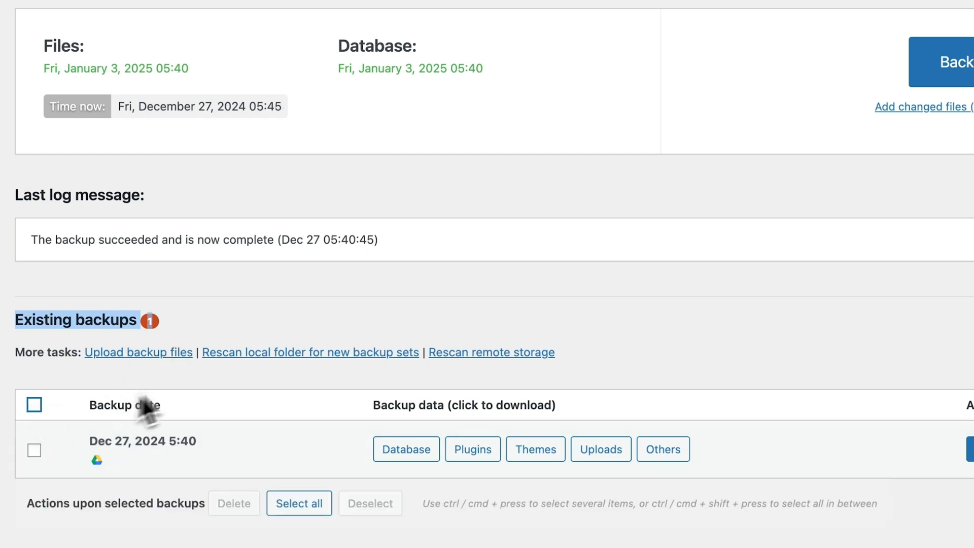
pyautogui.click(246, 336)
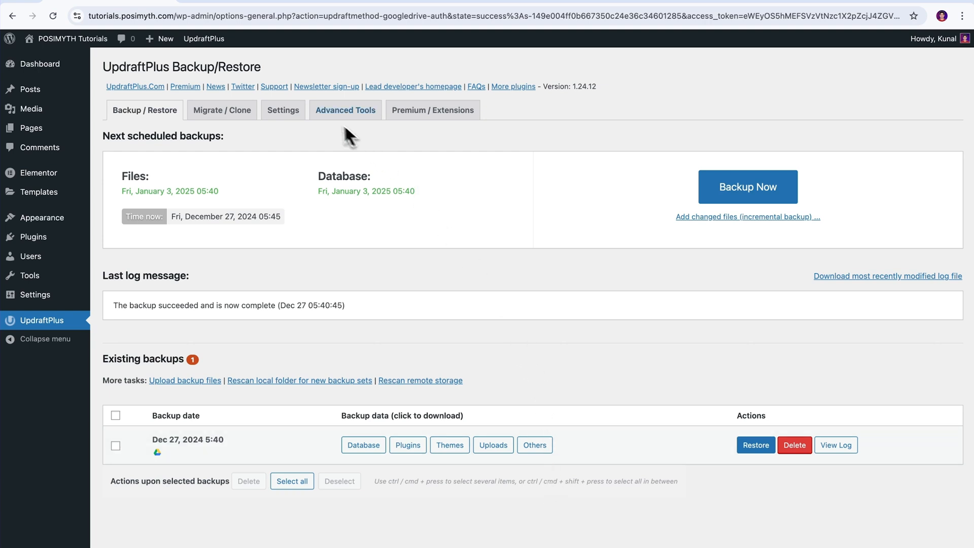
pyautogui.click(296, 119)
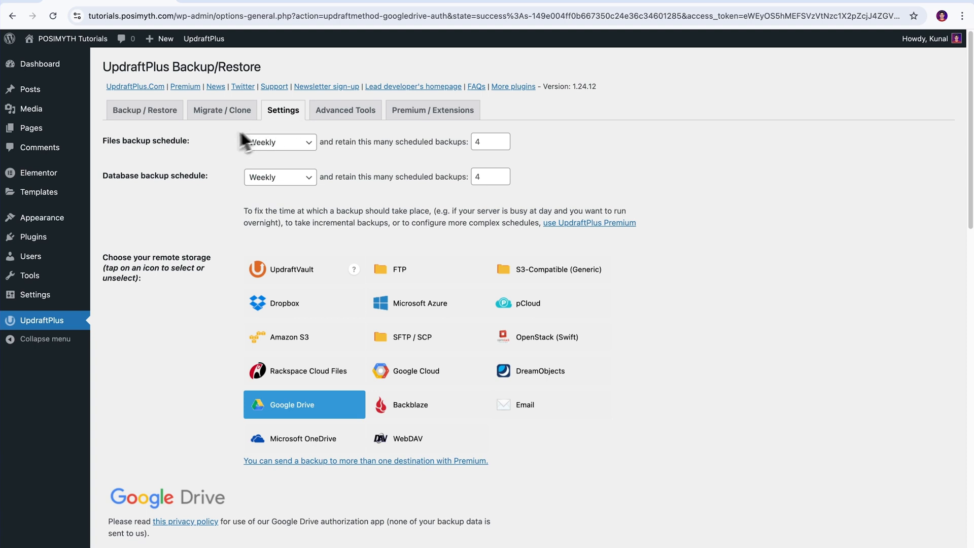
# Run a manual backup that includes the database and files and sends them to remote storage.
pyautogui.click(147, 121)
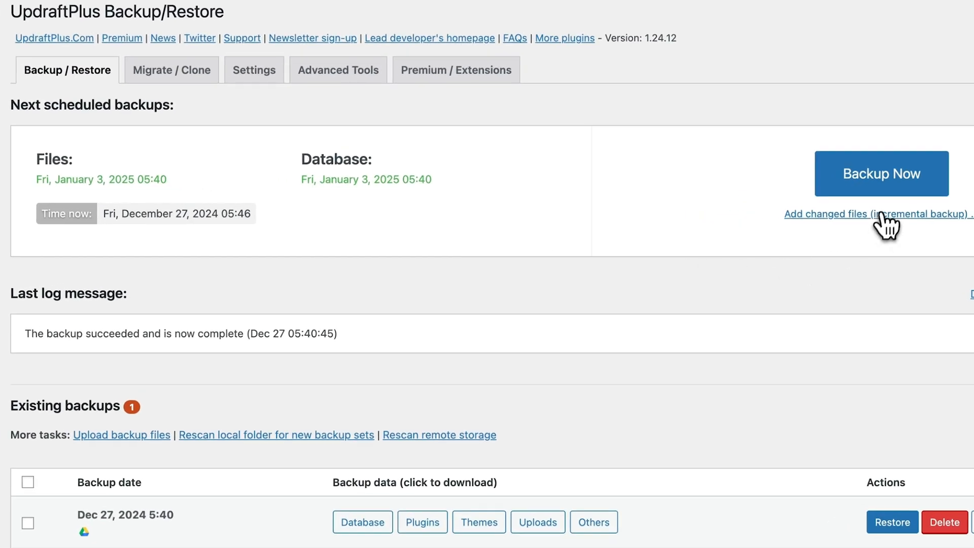
pyautogui.click(884, 193)
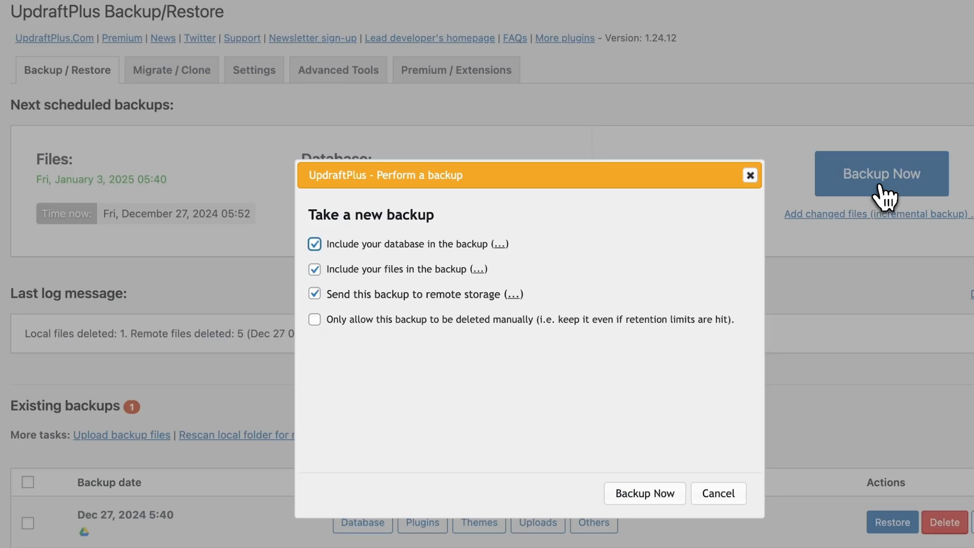
pyautogui.click(266, 231)
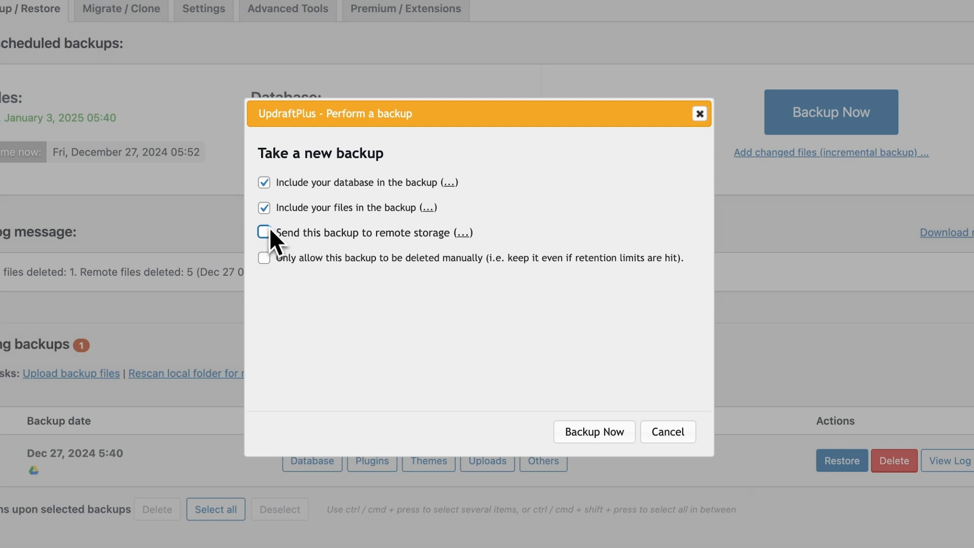
pyautogui.click(264, 184)
pyautogui.click(264, 259)
pyautogui.click(264, 185)
pyautogui.click(594, 435)
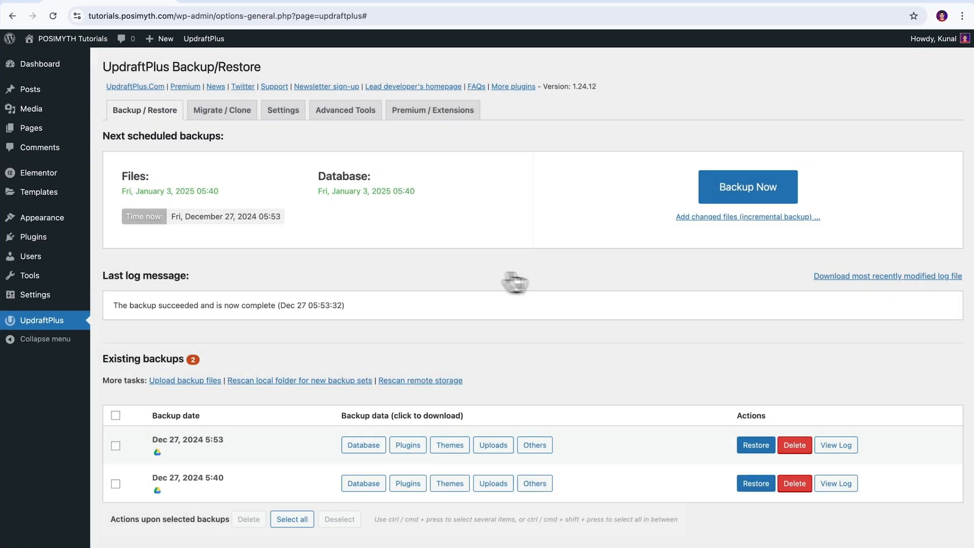
pyautogui.click(490, 369)
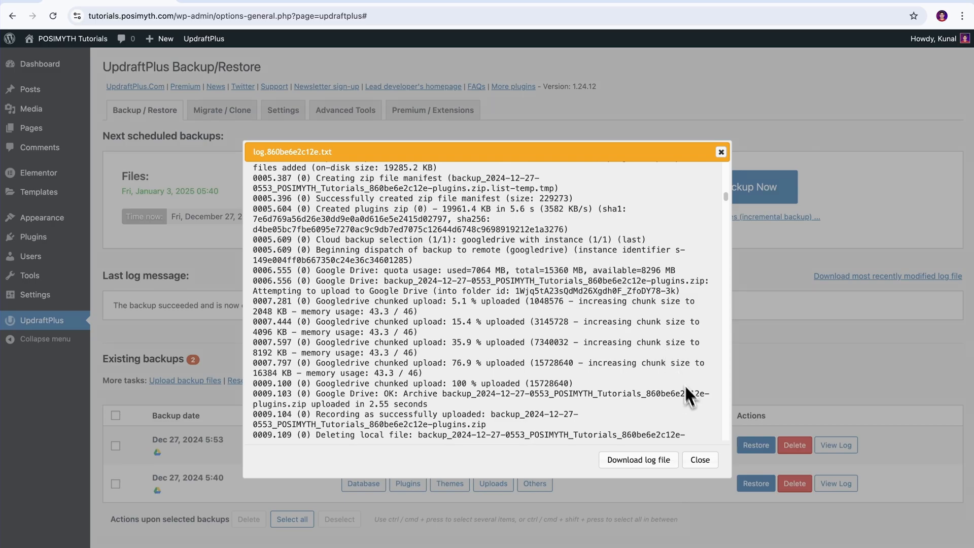
# Close the backup log and restore the Dec 27, 2024 5:40 backup, including its Plugins, Themes, Others and Database components.
pyautogui.click(704, 459)
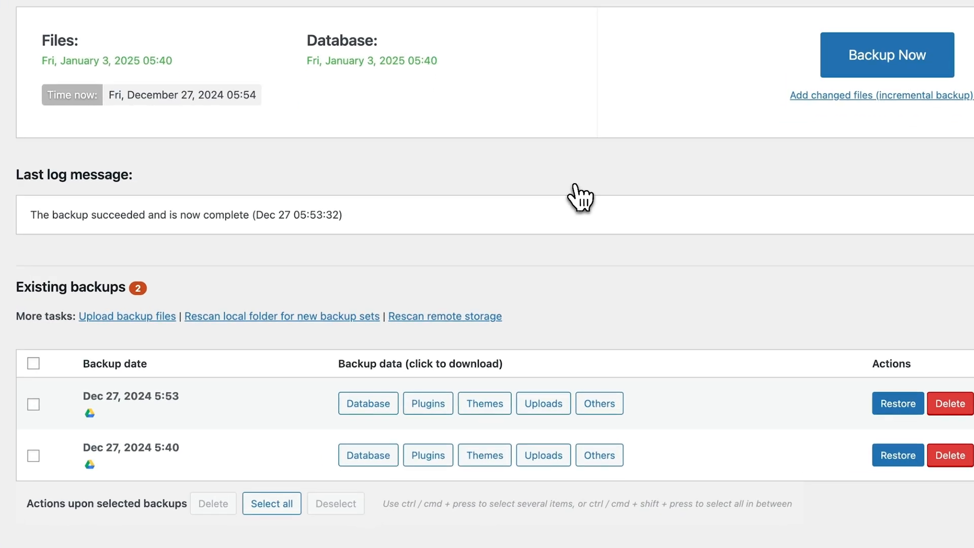
pyautogui.click(33, 456)
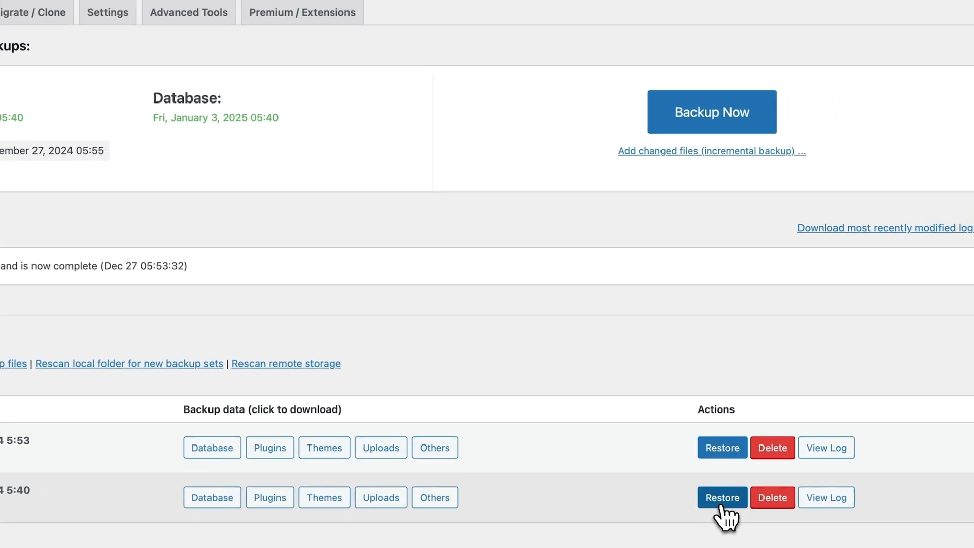
pyautogui.click(723, 505)
pyautogui.click(510, 122)
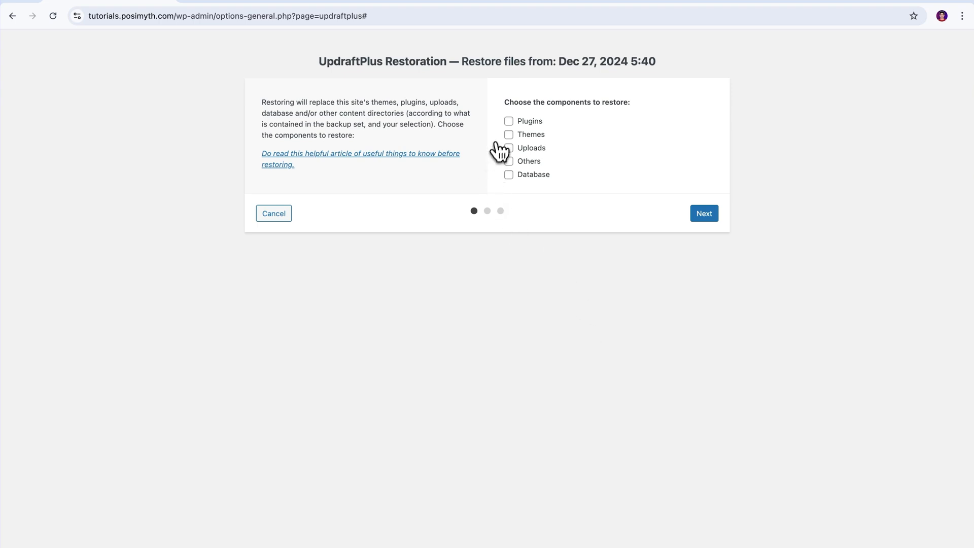
pyautogui.click(510, 136)
pyautogui.click(509, 176)
pyautogui.click(704, 214)
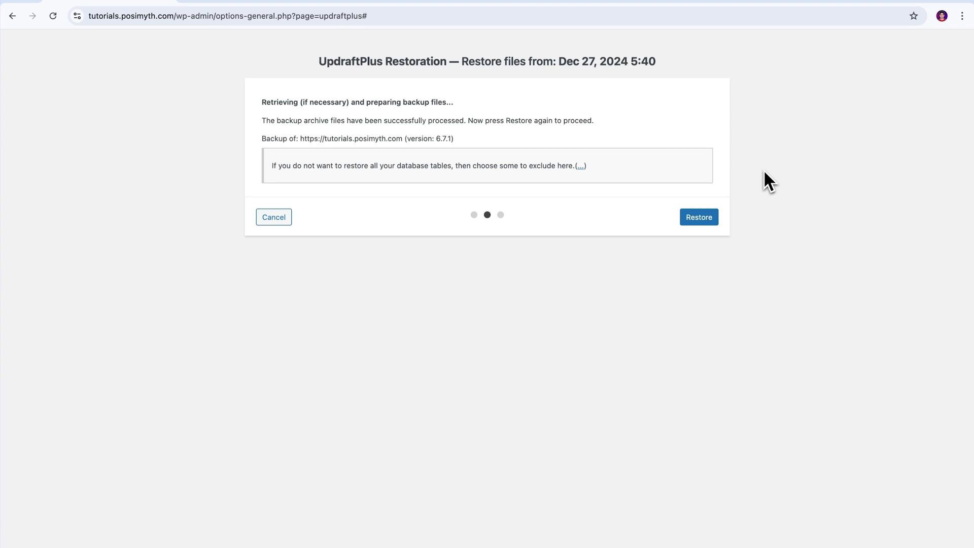
pyautogui.click(704, 223)
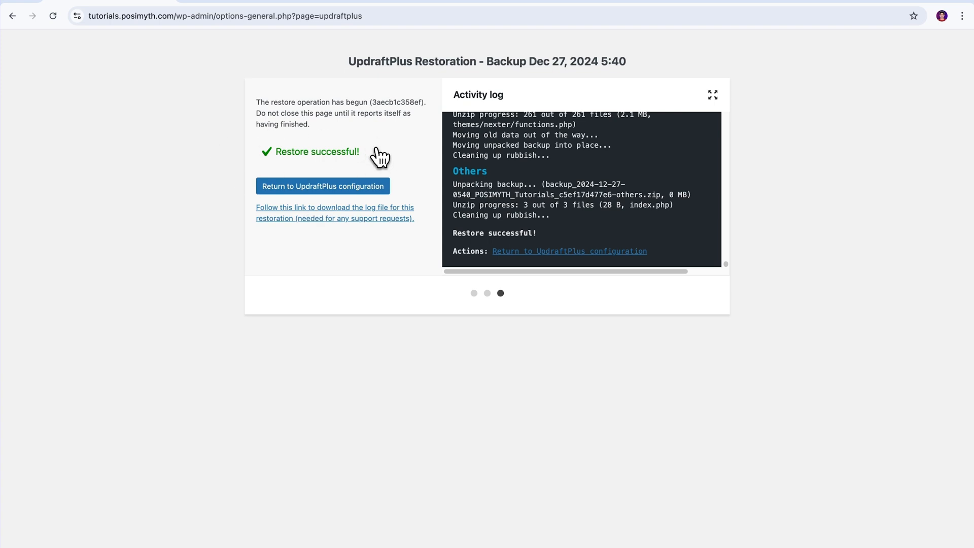
# Return to the UpdraftPlus configuration, delete the old folders left from before the restore, and open the installed plugins list.
pyautogui.click(322, 191)
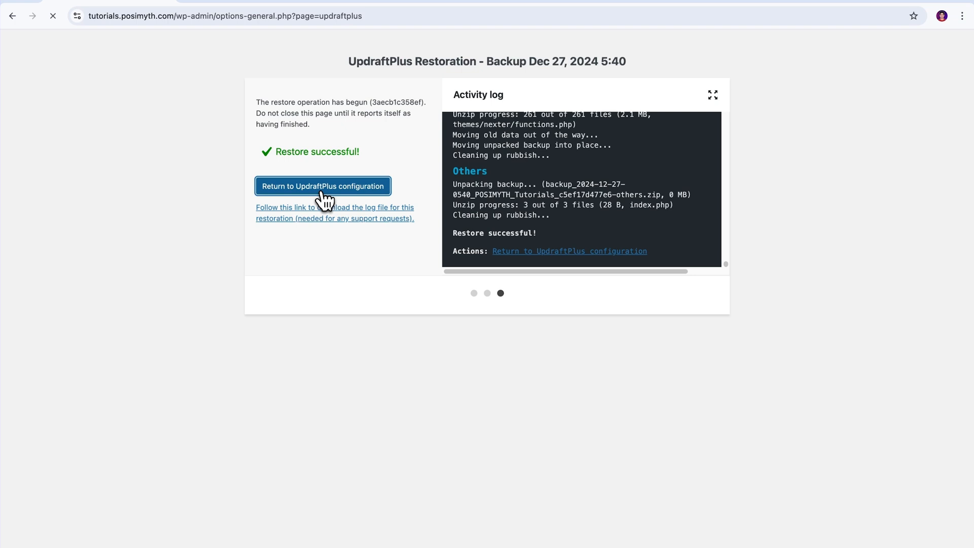
pyautogui.click(150, 147)
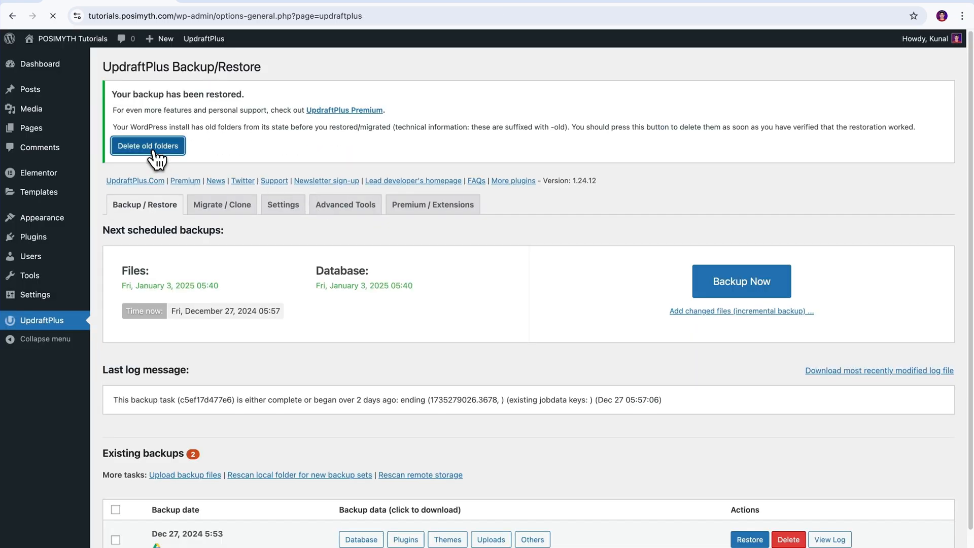
pyautogui.click(935, 101)
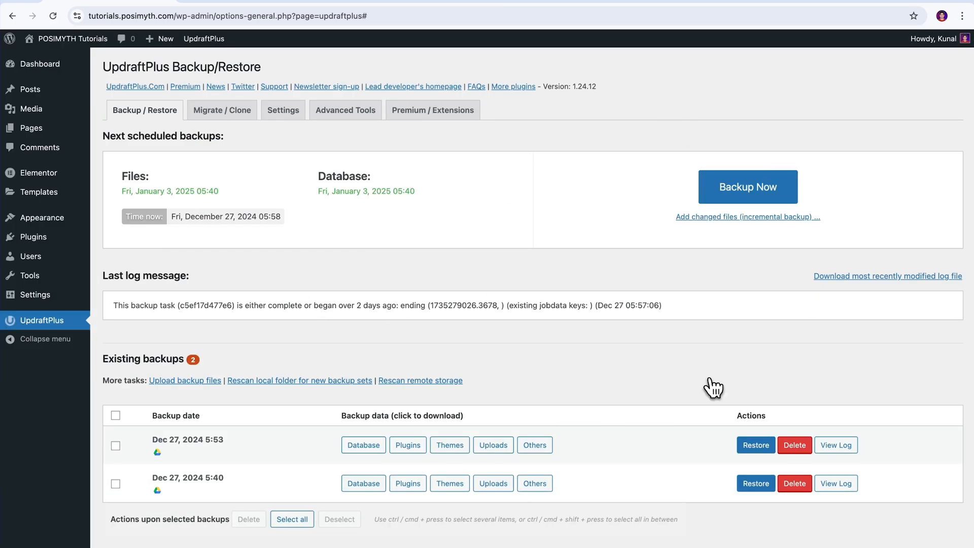
pyautogui.click(45, 242)
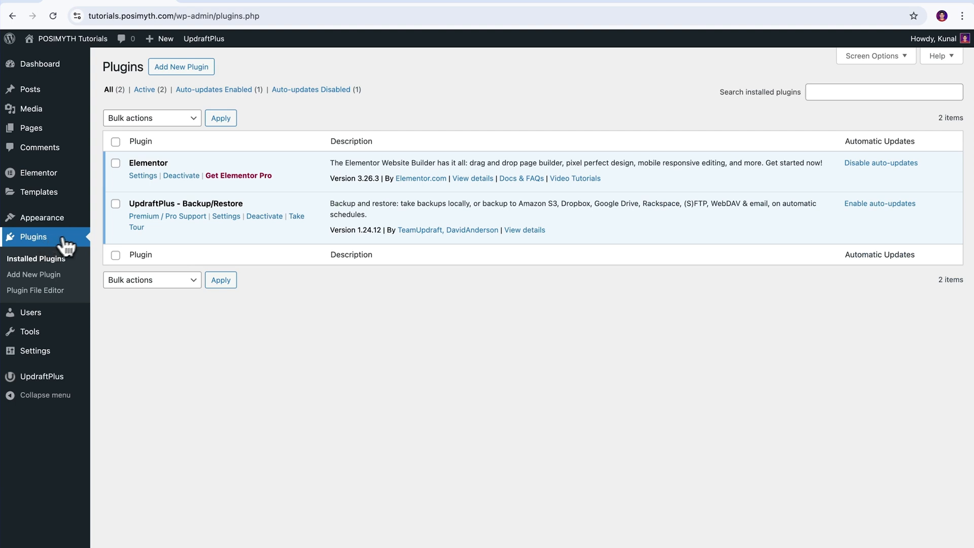